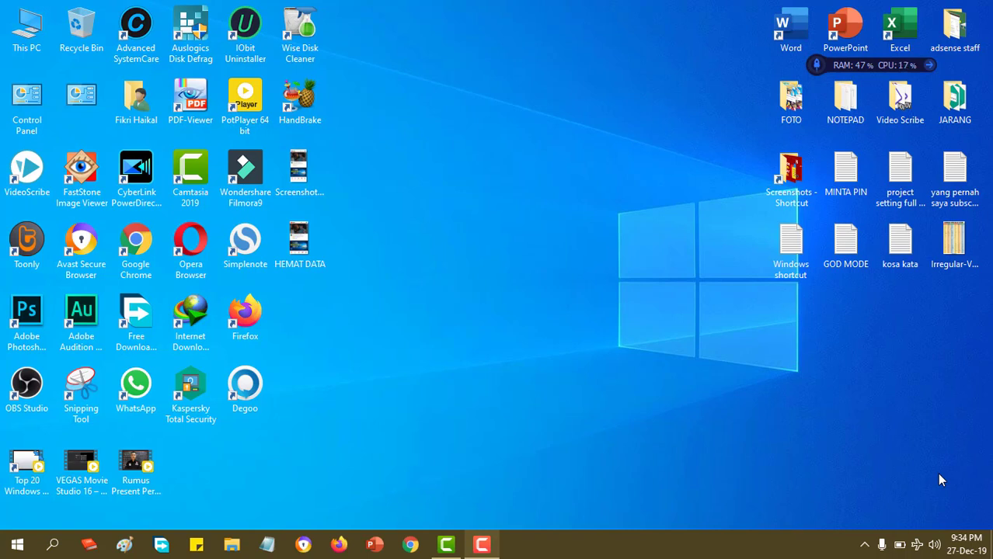
# - Turn off airplane mode on the computer
pyautogui.press('XF86RFKill')
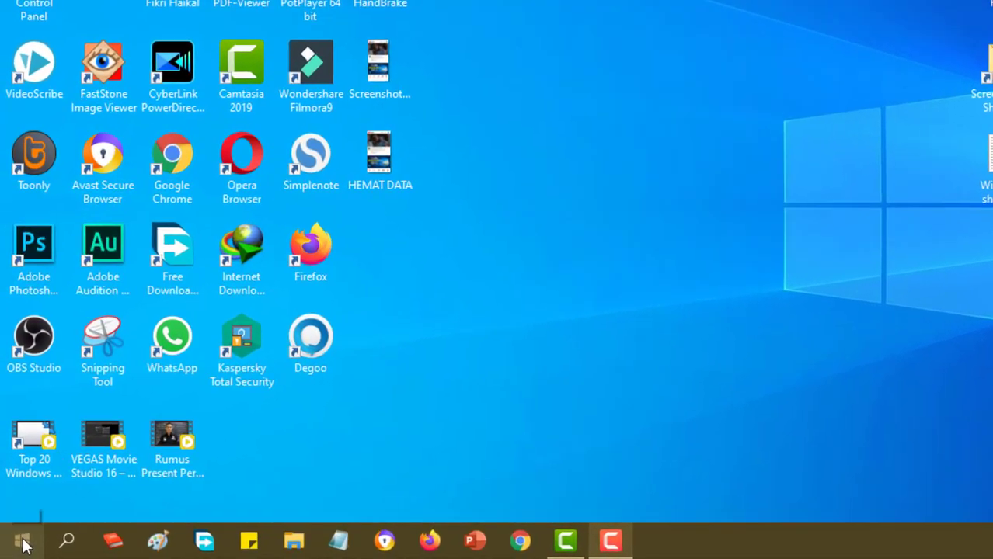
pyautogui.click(22, 541)
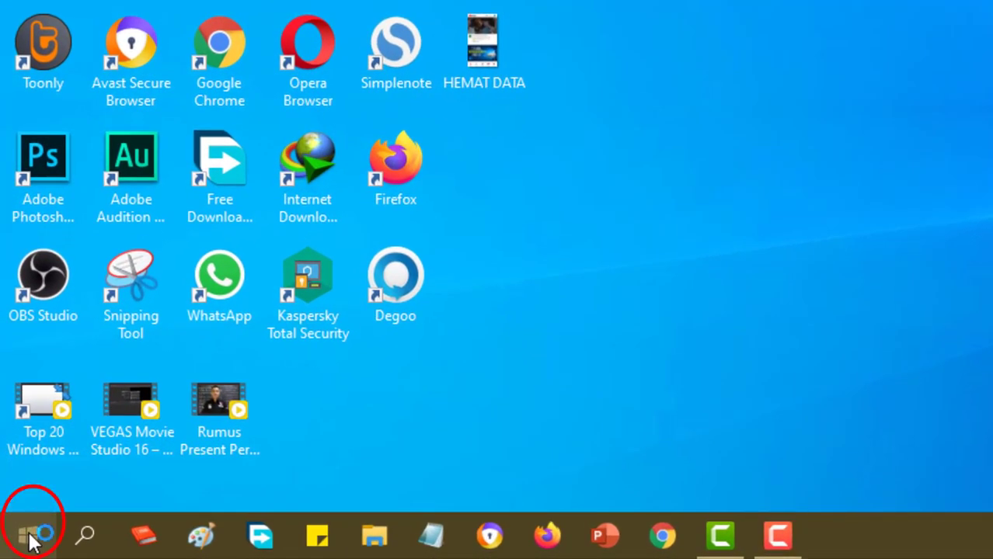
pyautogui.rightClick(31, 540)
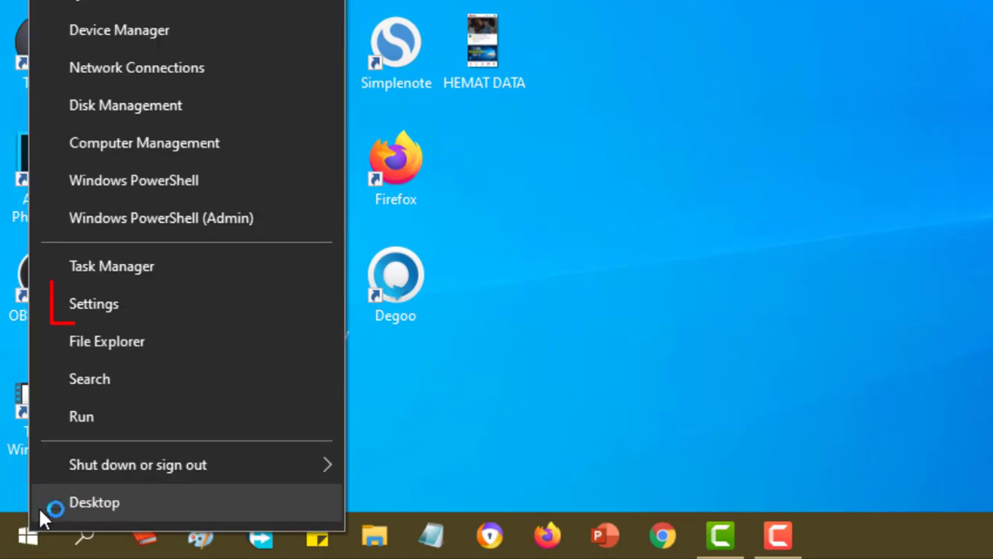
pyautogui.click(163, 307)
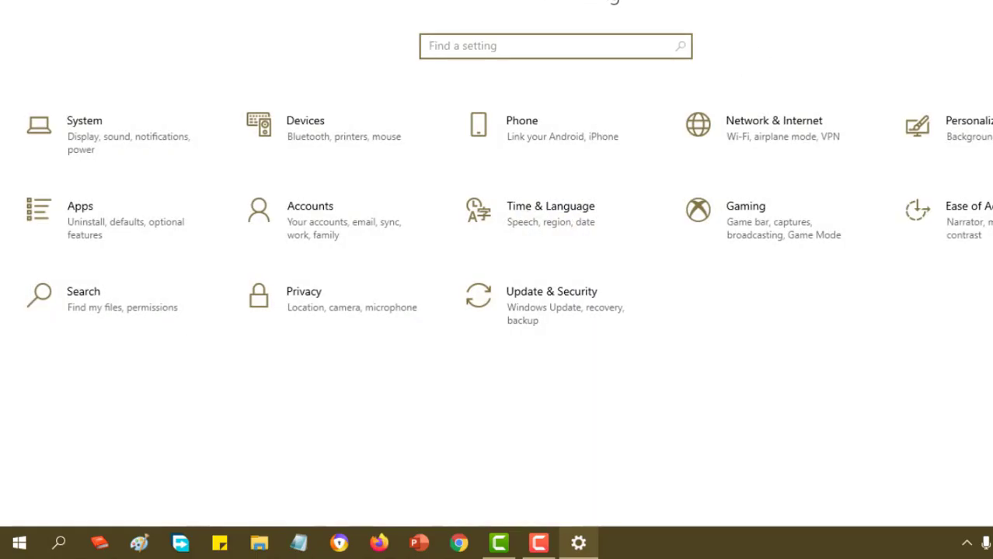
pyautogui.hotkey('alt', 'F4')
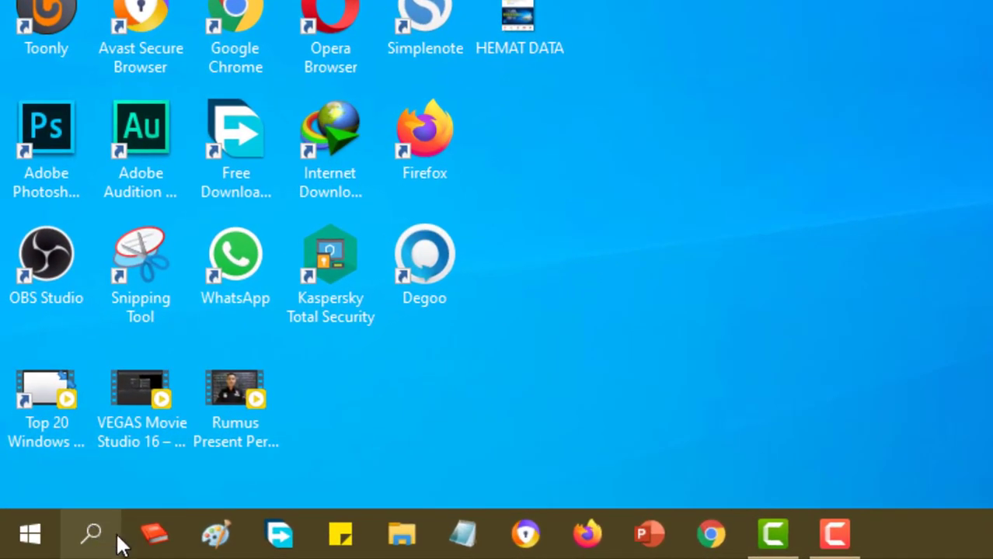
# - Search Windows for "setting", open the Settings app and view its Update & Security section
pyautogui.click(118, 538)
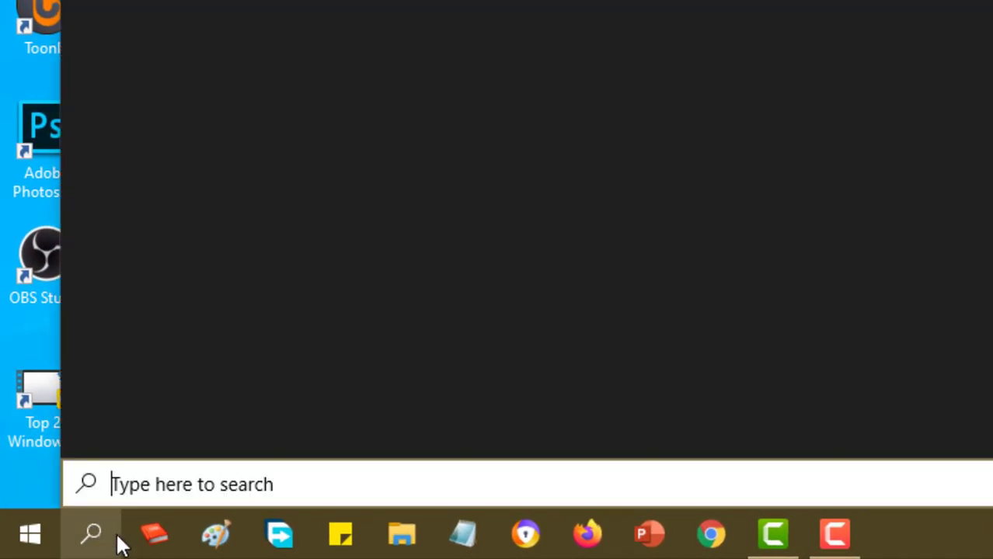
pyautogui.write('setting')
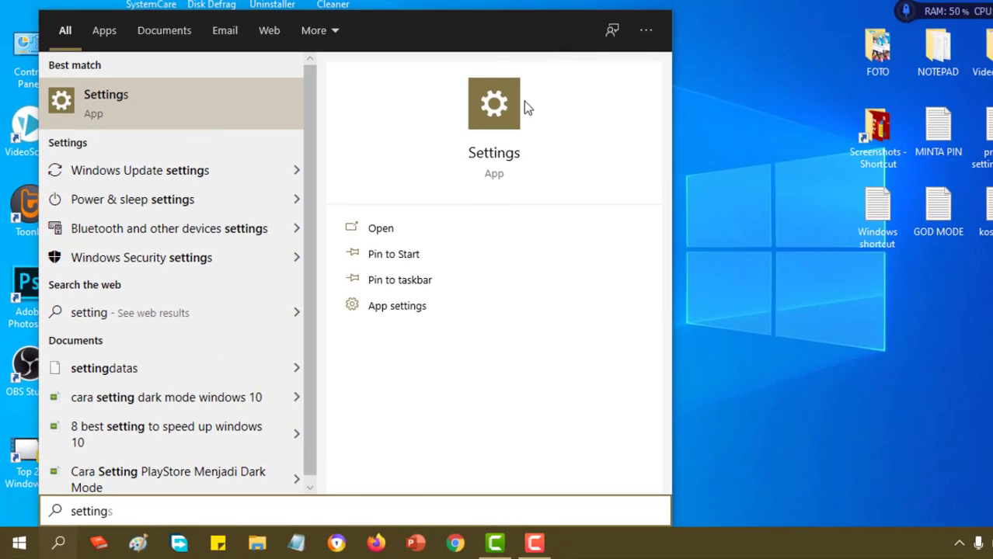
pyautogui.click(501, 157)
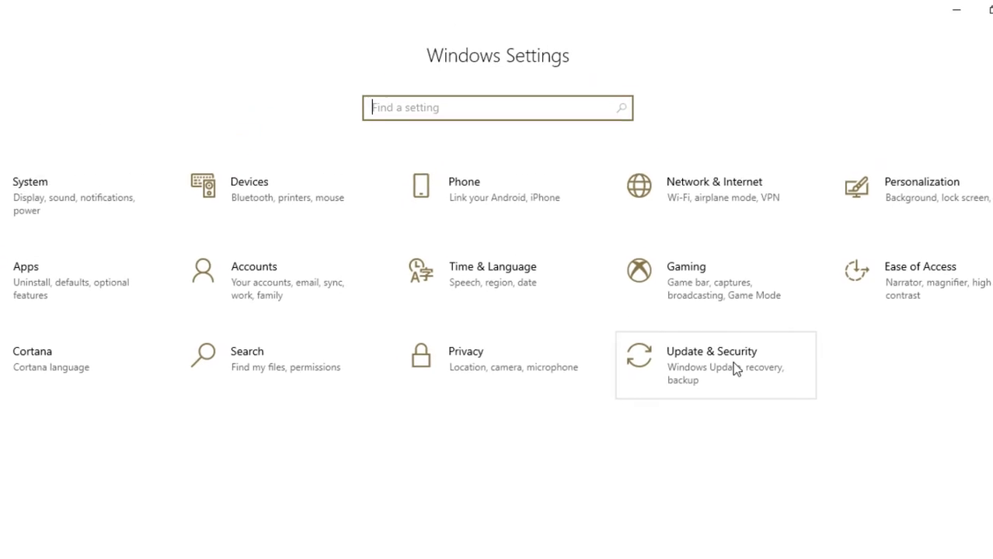
pyautogui.click(730, 366)
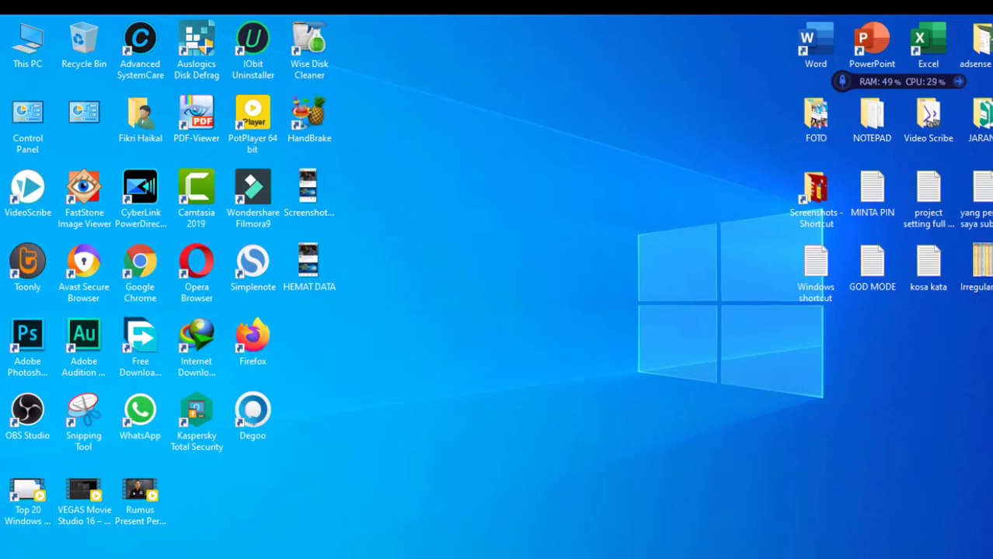
# - Search Windows for "about" and examine the device and Windows specifications on the About your PC page
pyautogui.press('super+s')
pyautogui.write('about')
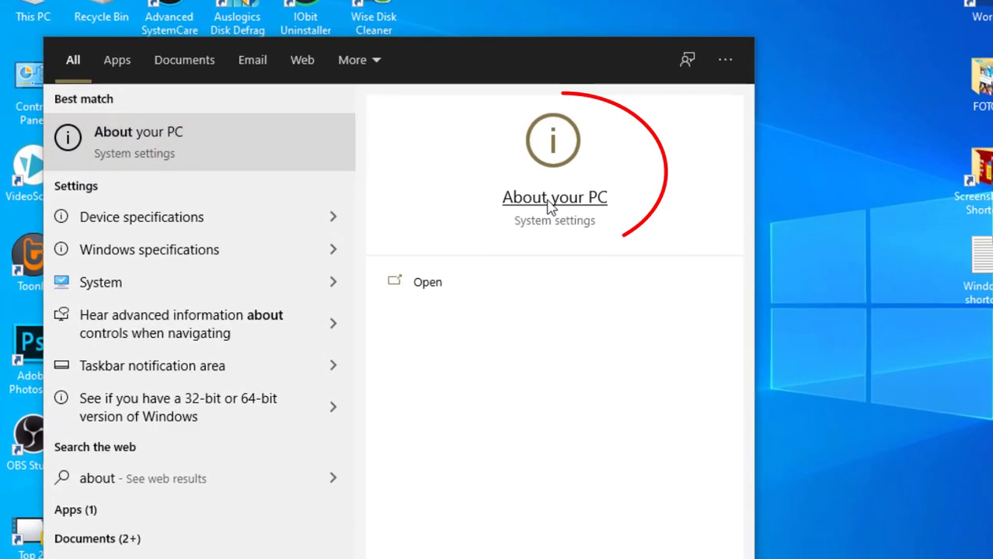
pyautogui.click(548, 201)
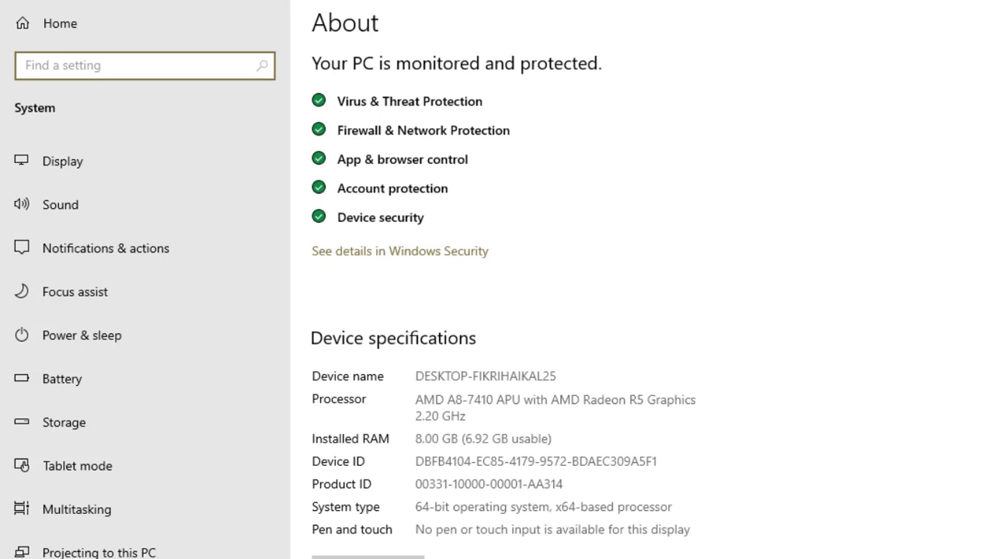
pyautogui.scroll(-5, 651, 325)
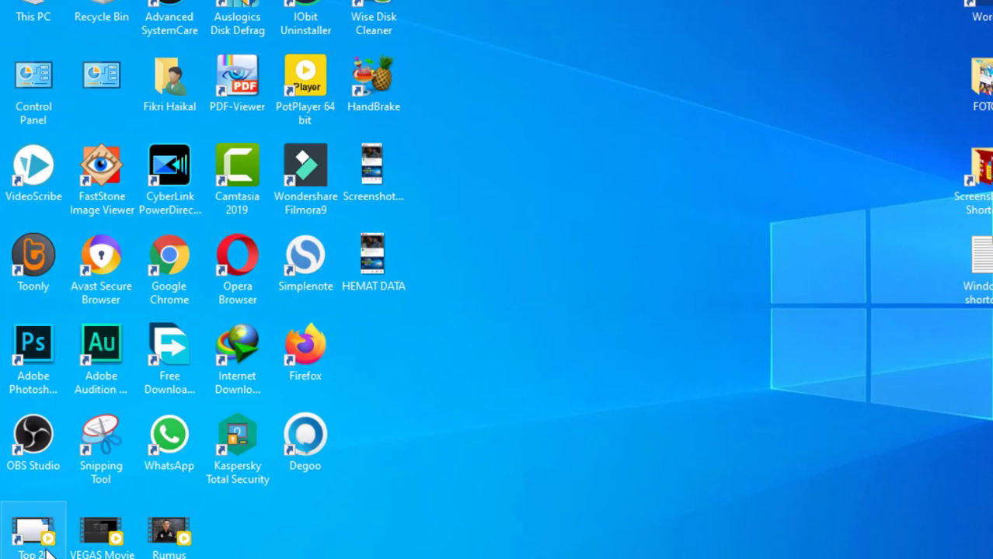
# - Open the Language page of the Time & Language section in Windows Settings
pyautogui.press('super+x')
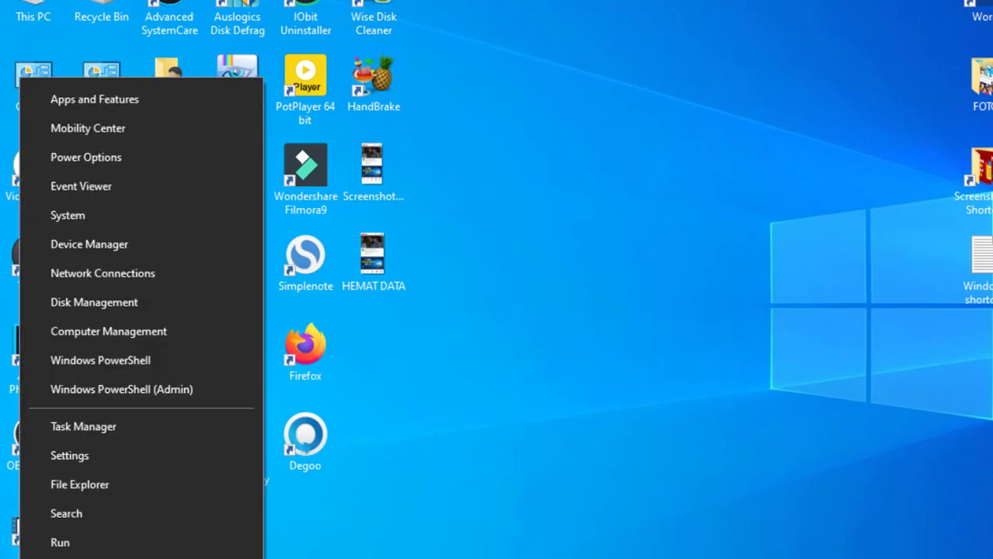
pyautogui.click(161, 452)
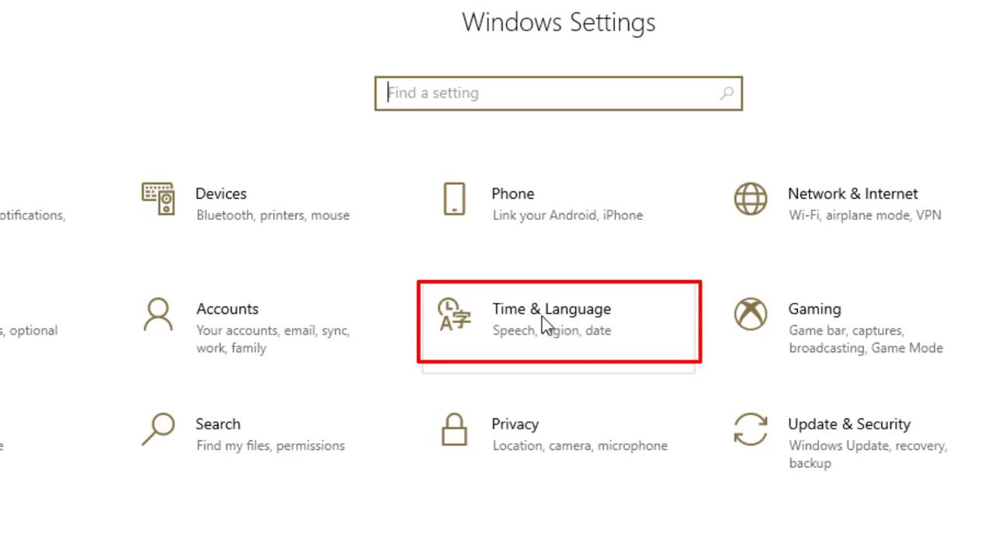
pyautogui.click(541, 320)
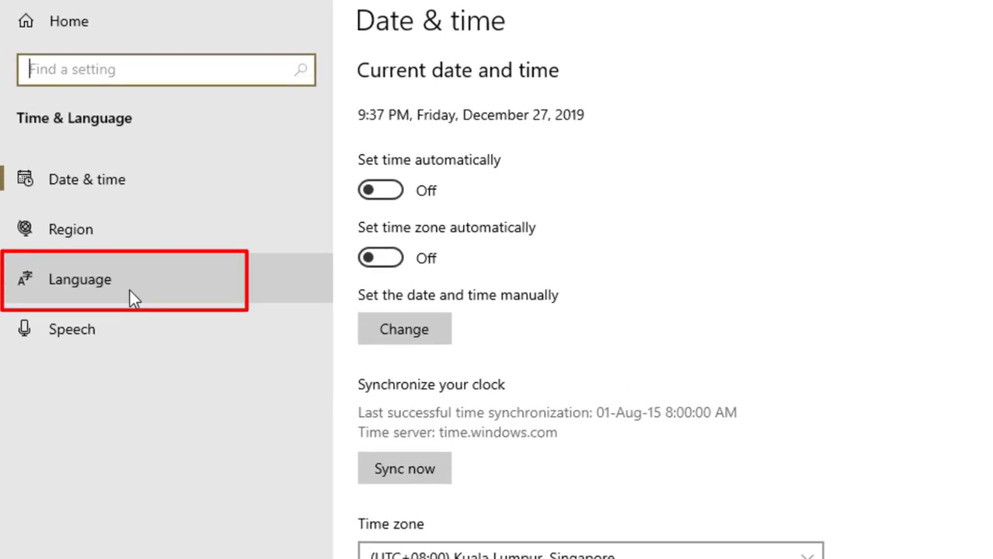
pyautogui.click(129, 290)
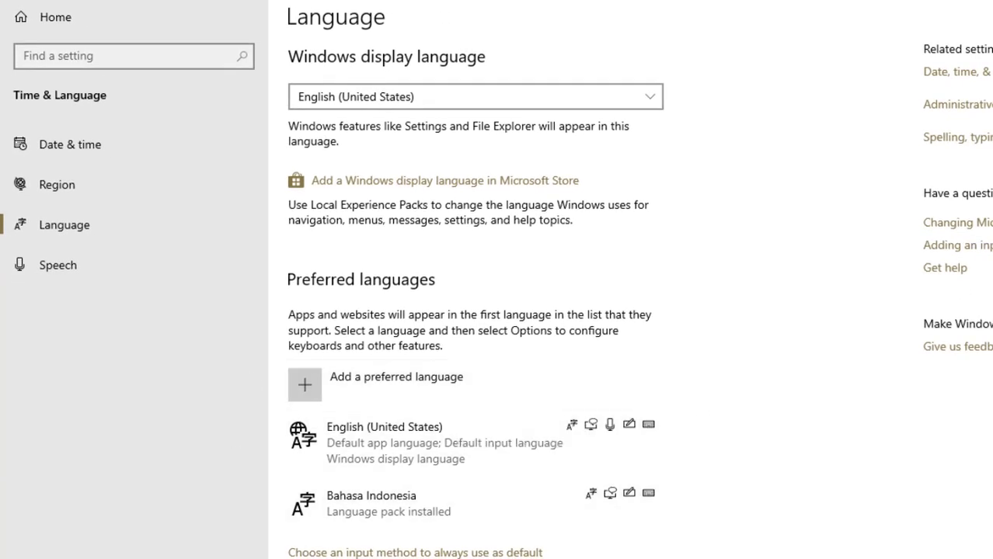
# - Examine the preferred languages and the available Windows display language choices without changing them
pyautogui.scroll(-2, 638, 298)
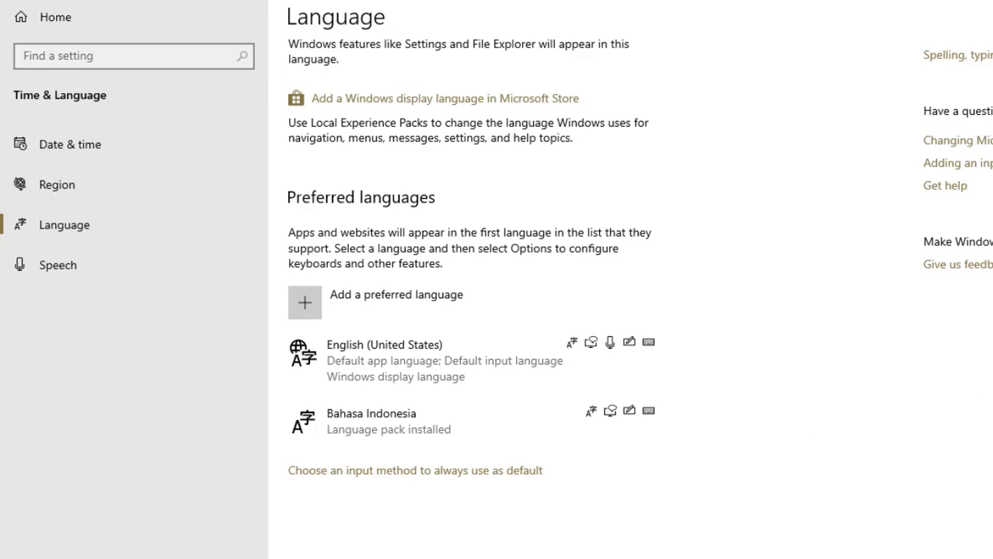
pyautogui.scroll(2, 638, 265)
pyautogui.scroll(-2, 475, 280)
pyautogui.scroll(2, 474, 280)
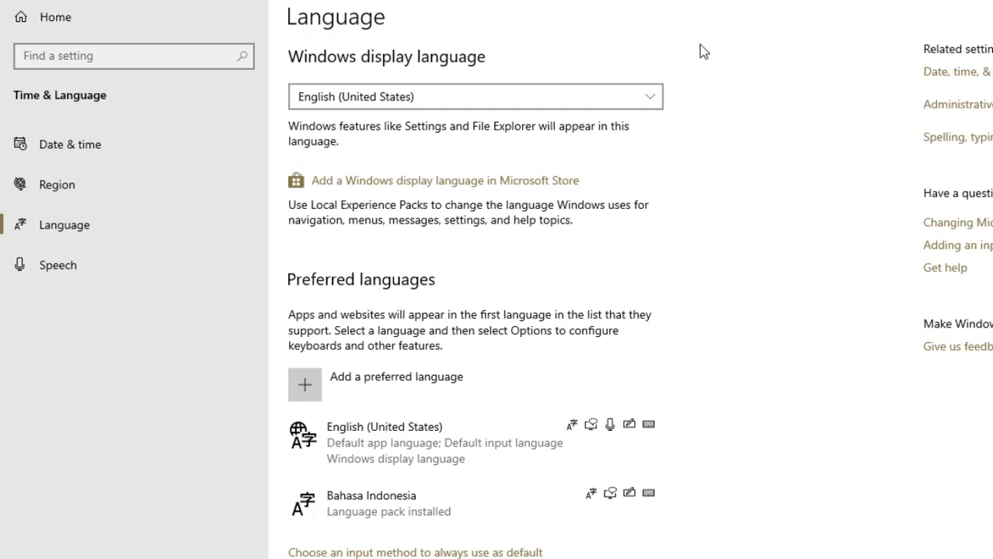
pyautogui.click(648, 100)
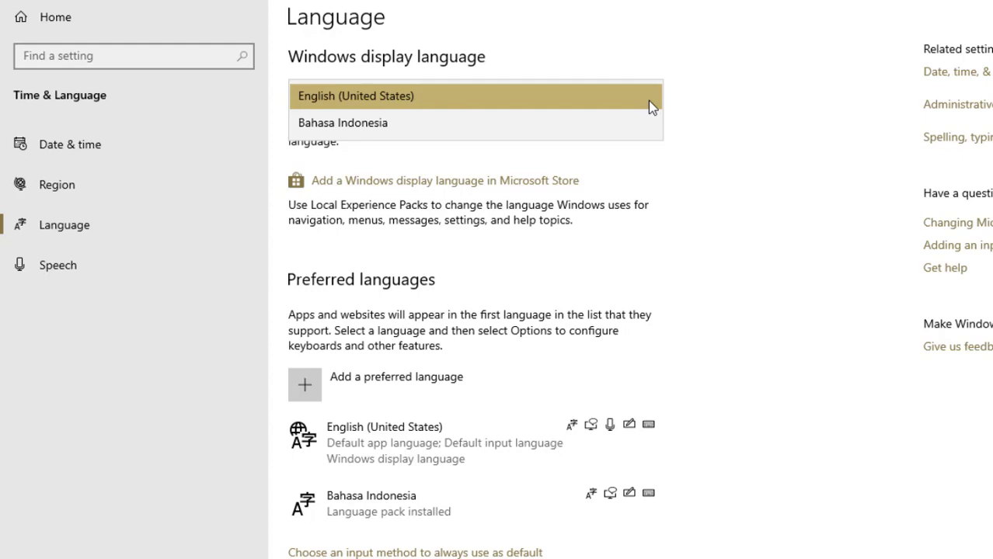
pyautogui.click(728, 216)
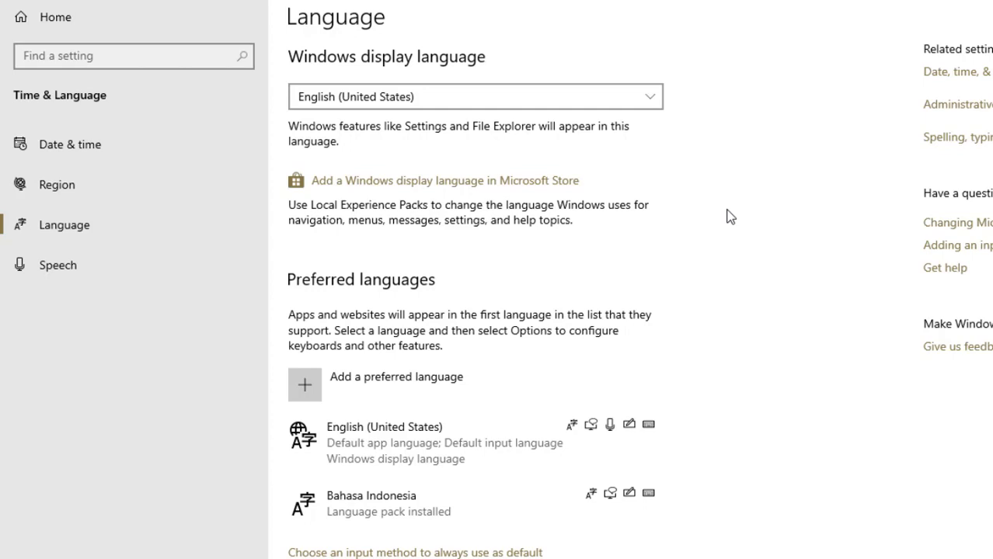
# - Start adding a preferred language, search for "Malaysia" and choose Bahasa Melayu (Malaysia)
pyautogui.click(304, 387)
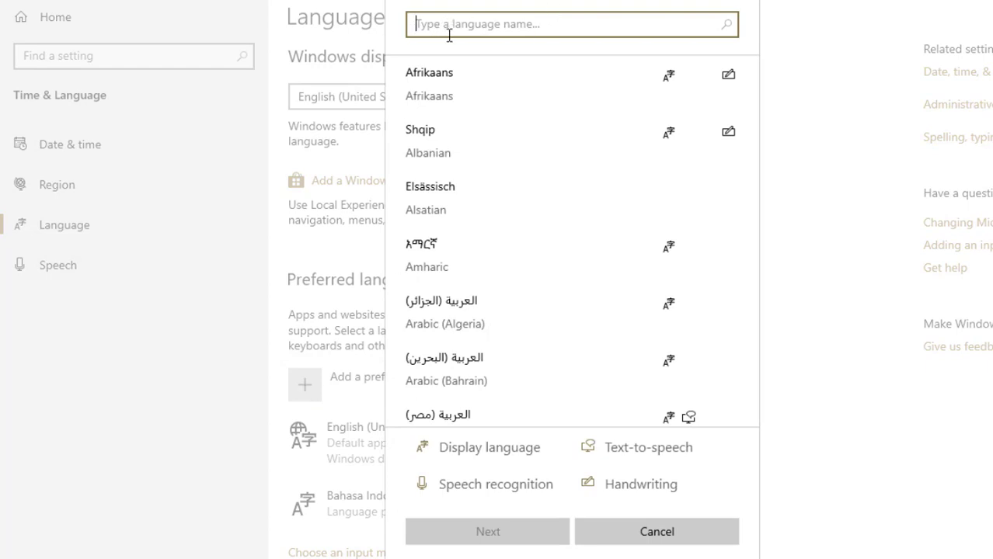
pyautogui.write('Malya')
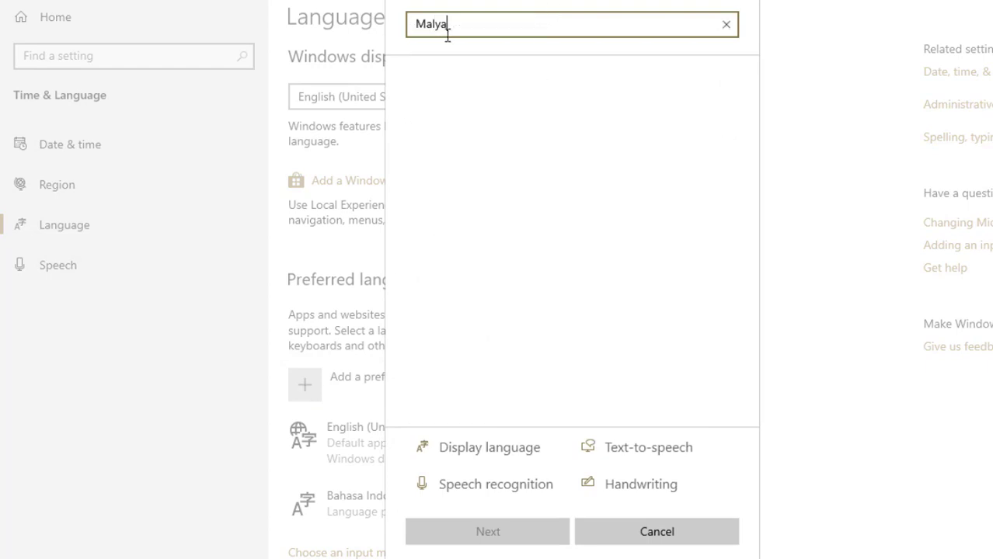
pyautogui.press('BackSpace')
pyautogui.press('BackSpace')
pyautogui.write('aysia')
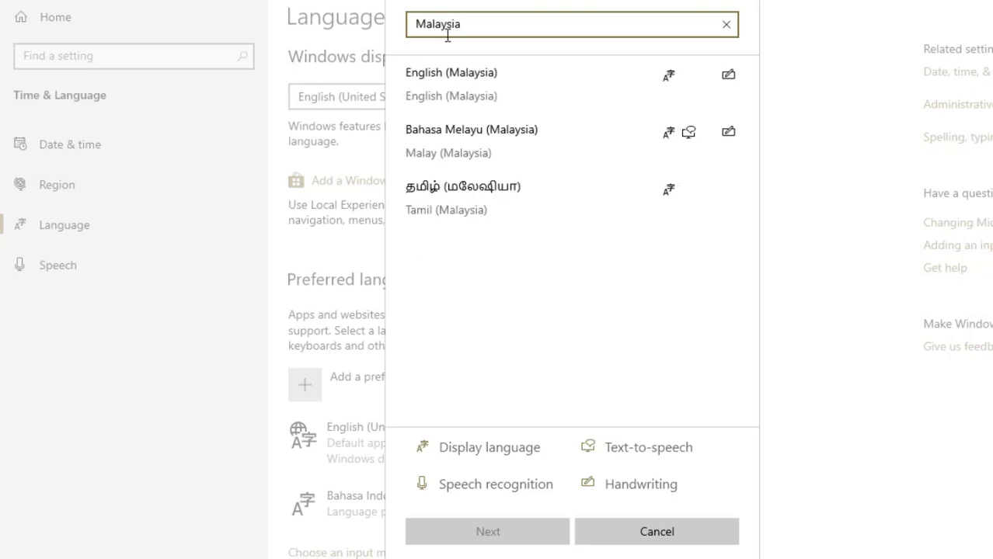
pyautogui.click(495, 161)
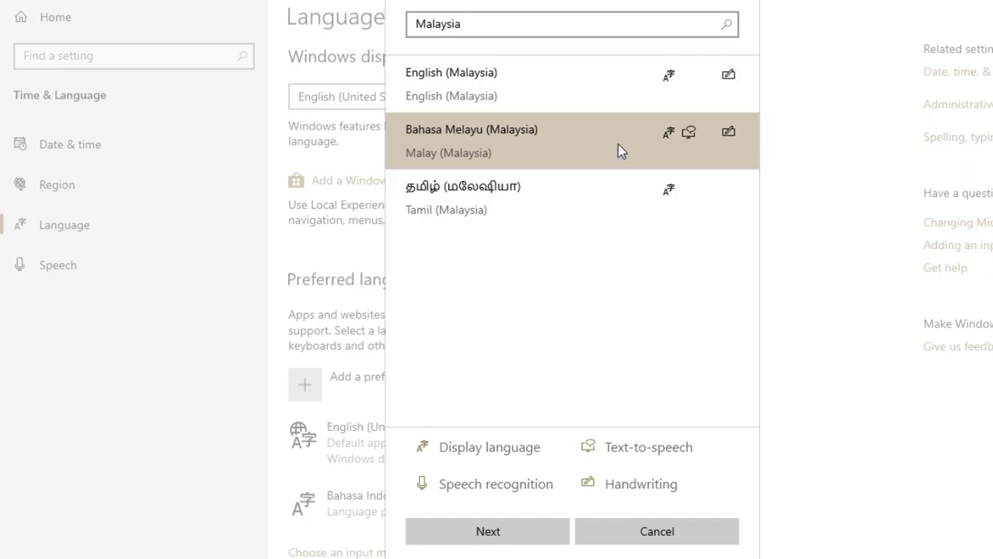
pyautogui.click(494, 535)
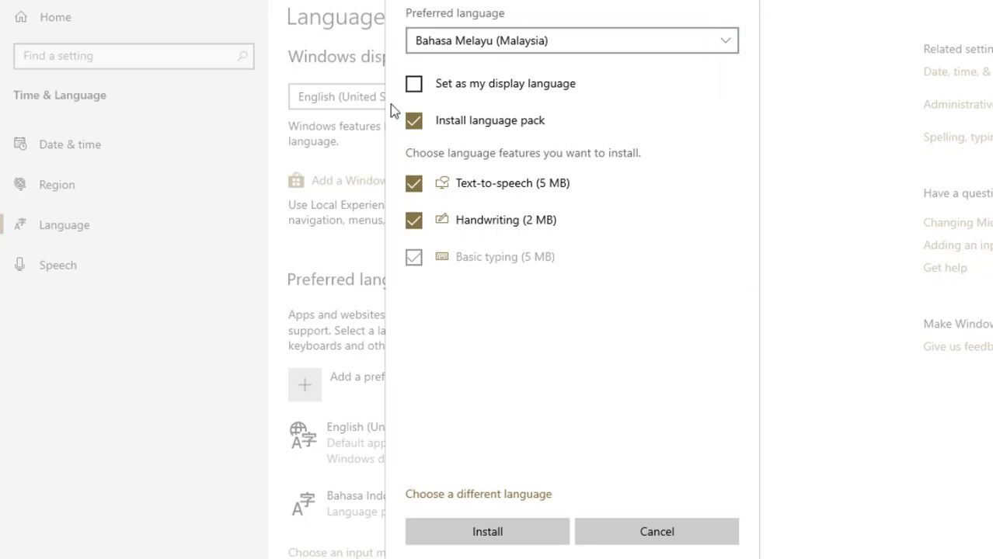
# - Install Bahasa Melayu (Malaysia) with the language pack and Text-to-speech options deselected, keeping Handwriting selected
pyautogui.click(417, 126)
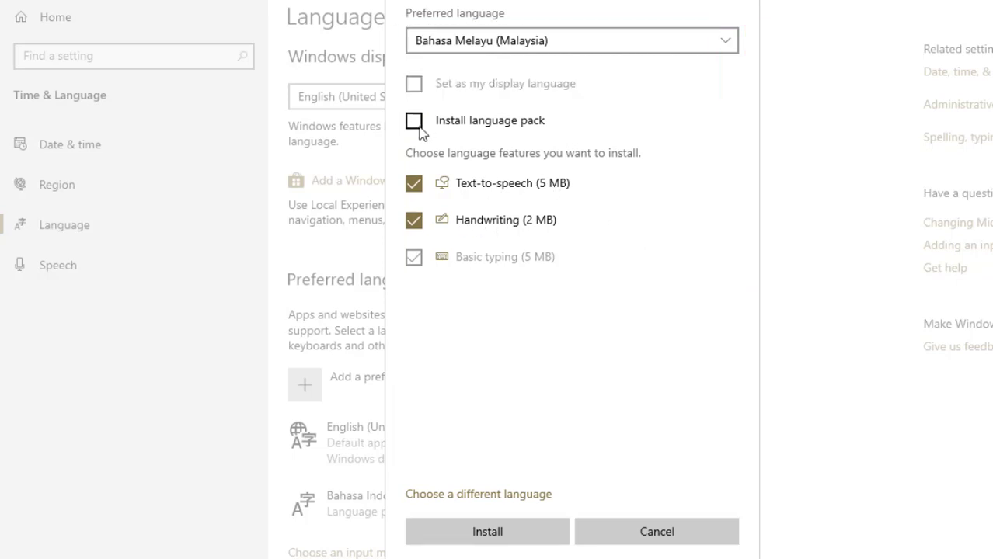
pyautogui.click(416, 187)
pyautogui.click(501, 537)
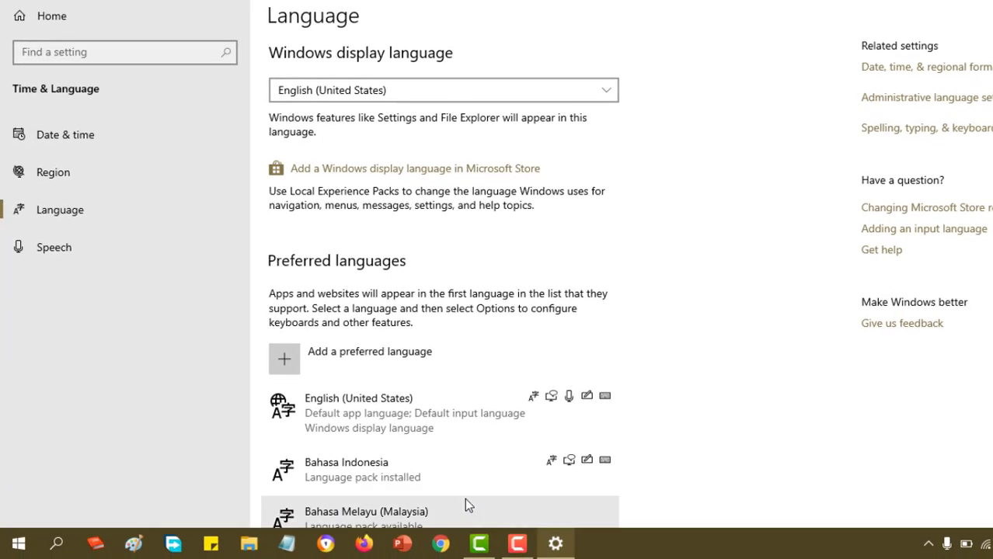
# - Move Bahasa Indonesia above English (United States) in the preferred languages list
pyautogui.scroll(-2, 465, 498)
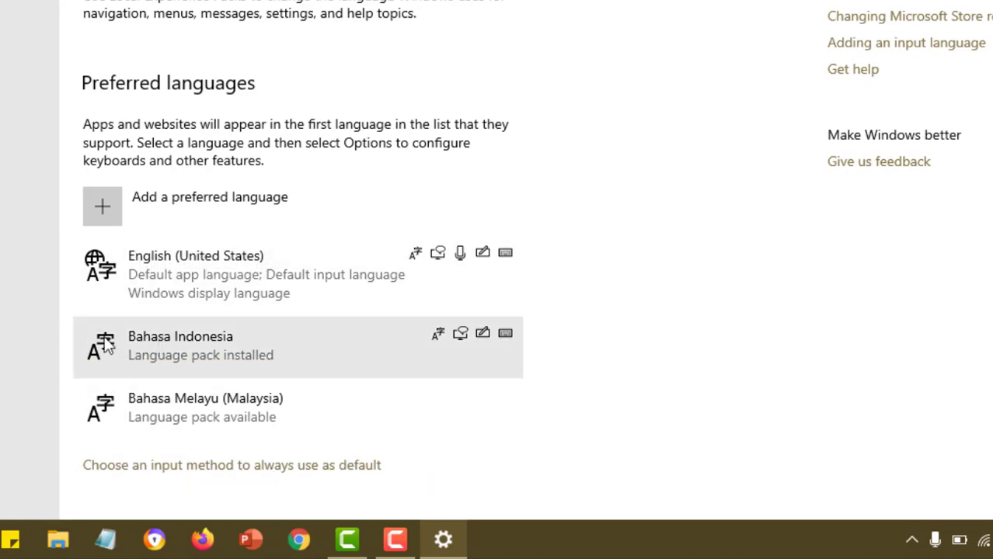
pyautogui.click(191, 356)
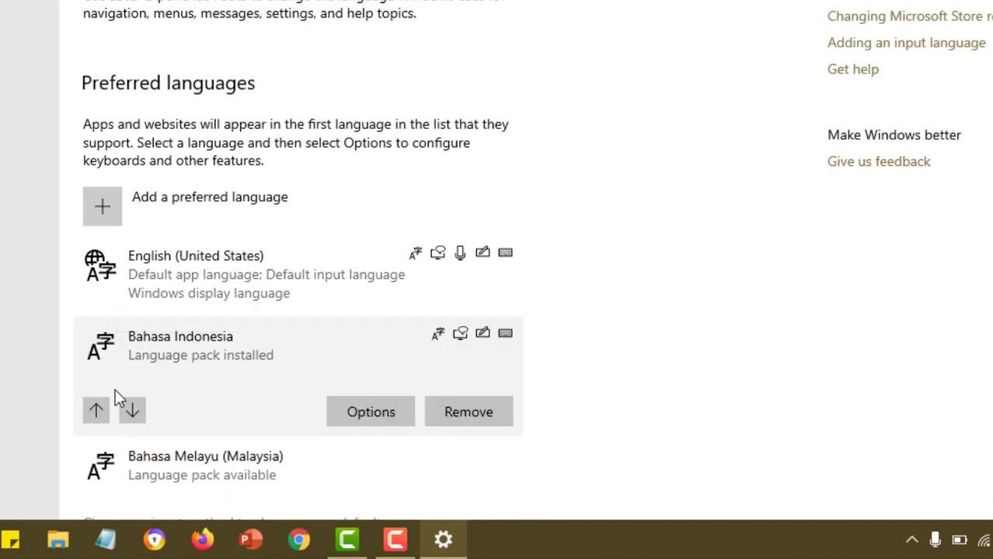
pyautogui.click(91, 411)
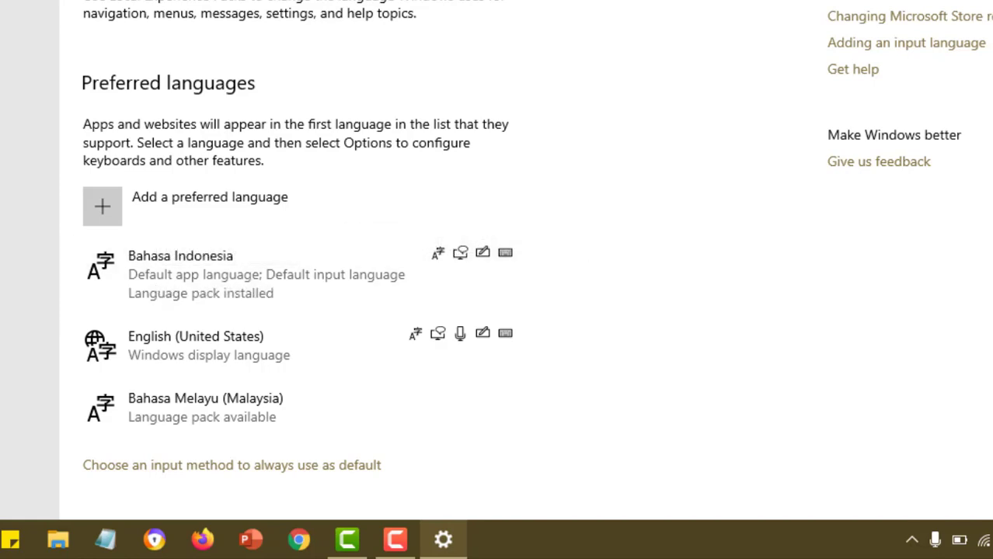
# - Set the Windows display language to Bahasa Indonesia and choose to sign out later
pyautogui.scroll(3, 497, 257)
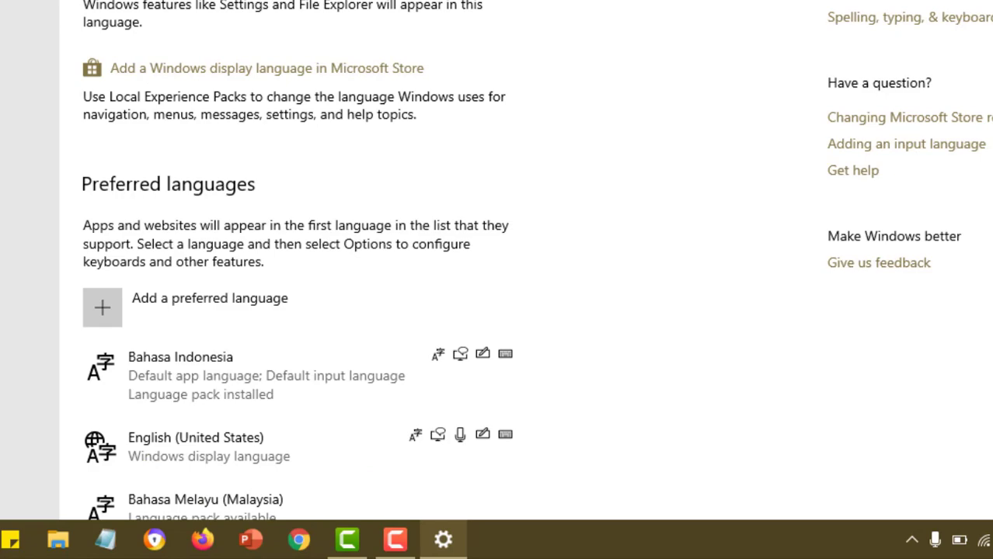
pyautogui.click(587, 104)
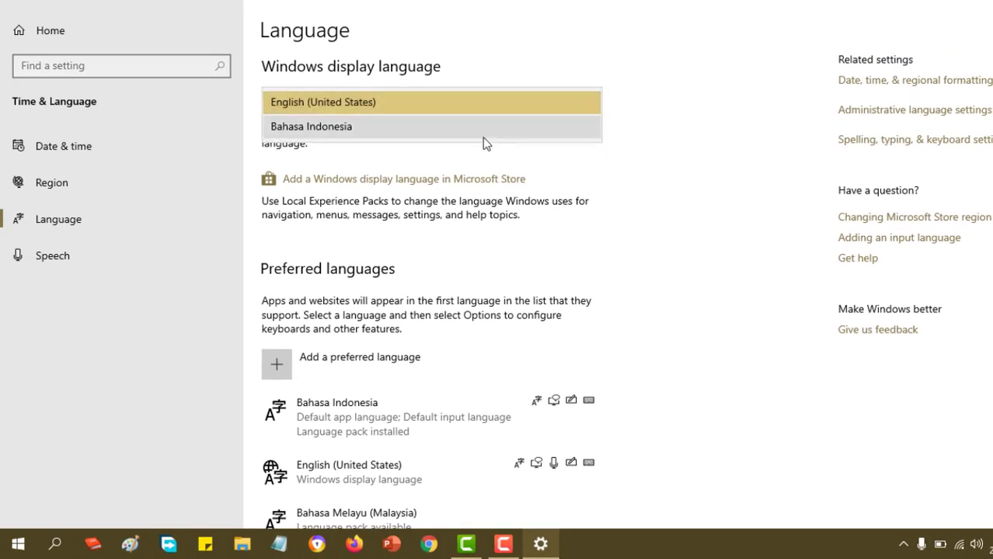
pyautogui.click(484, 136)
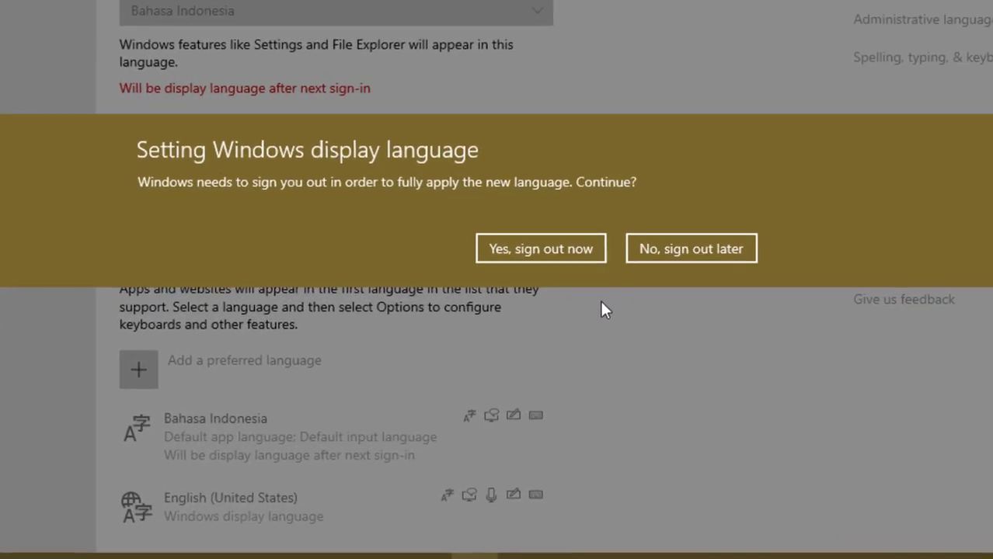
pyautogui.click(691, 250)
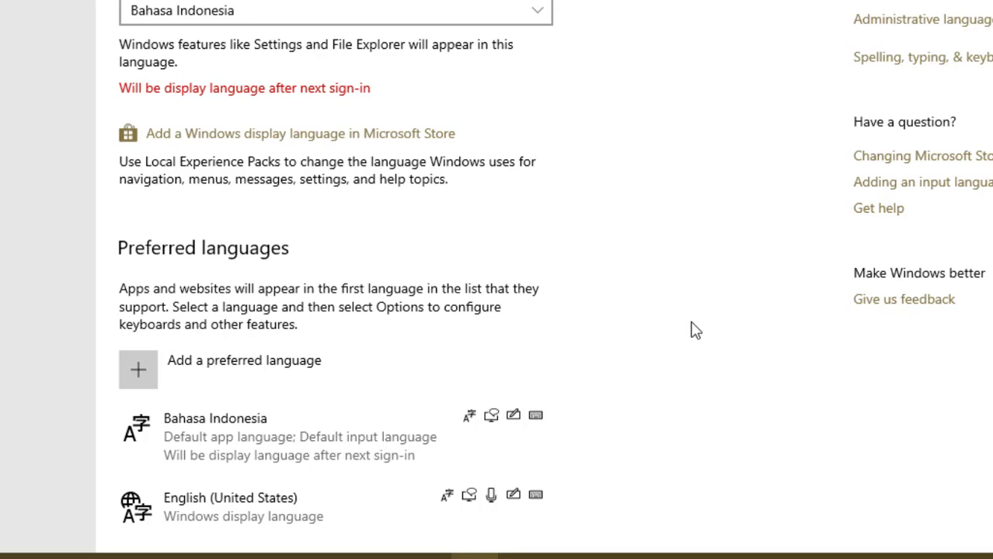
pyautogui.moveTo(451, 557)
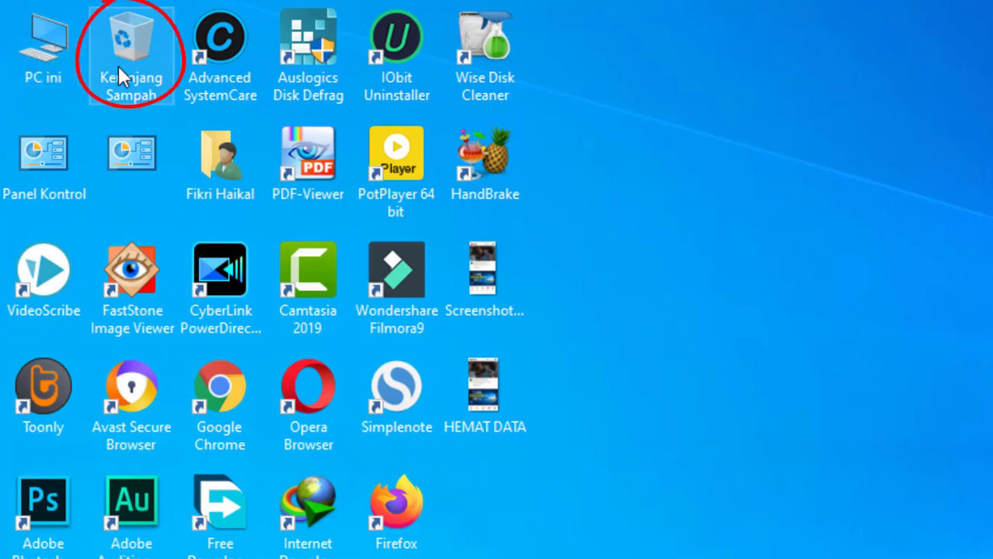
pyautogui.click(41, 66)
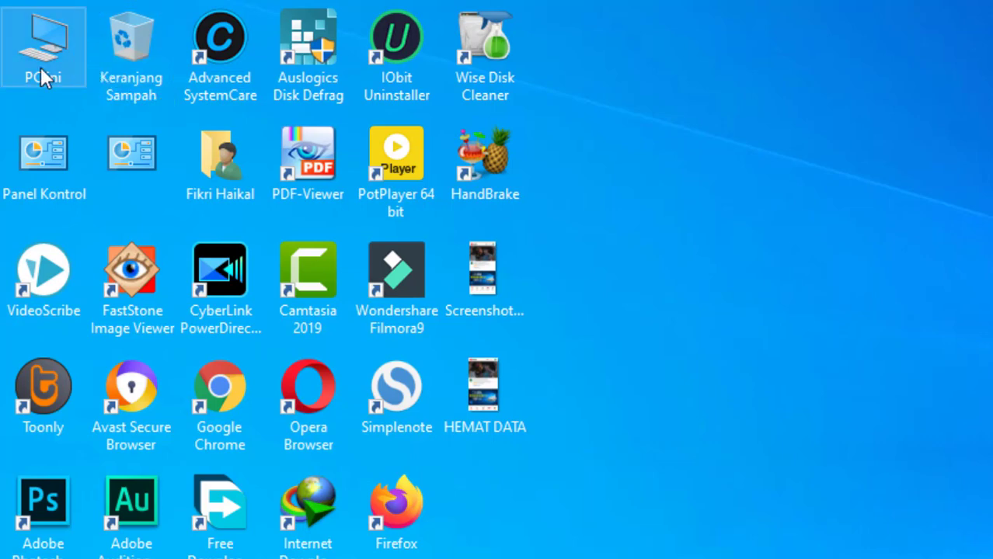
pyautogui.moveTo(694, 397); pyautogui.dragTo(124, 555)
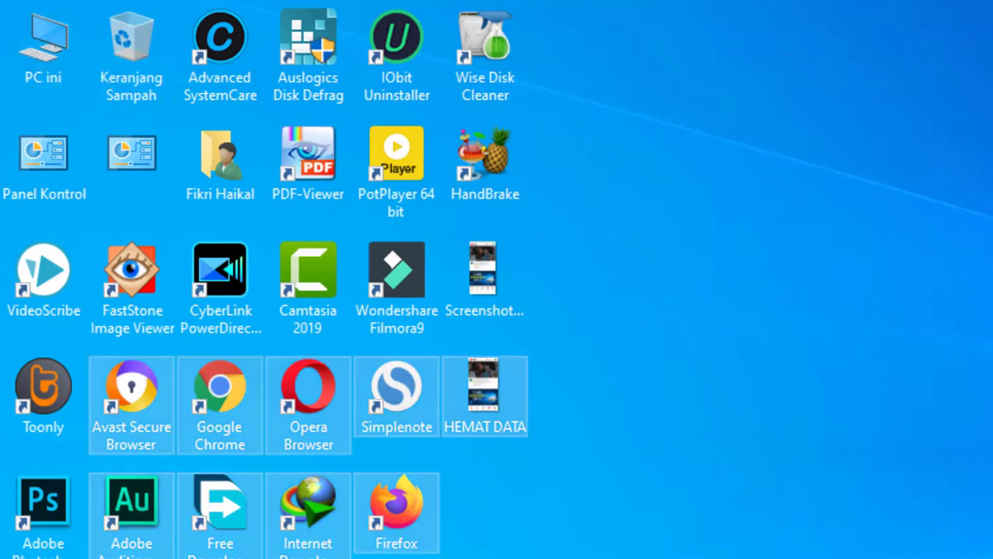
pyautogui.press('Escape')
# - Open the Bahasa page of the Waktu & Bahasa section in Windows Settings
pyautogui.press('super+x')
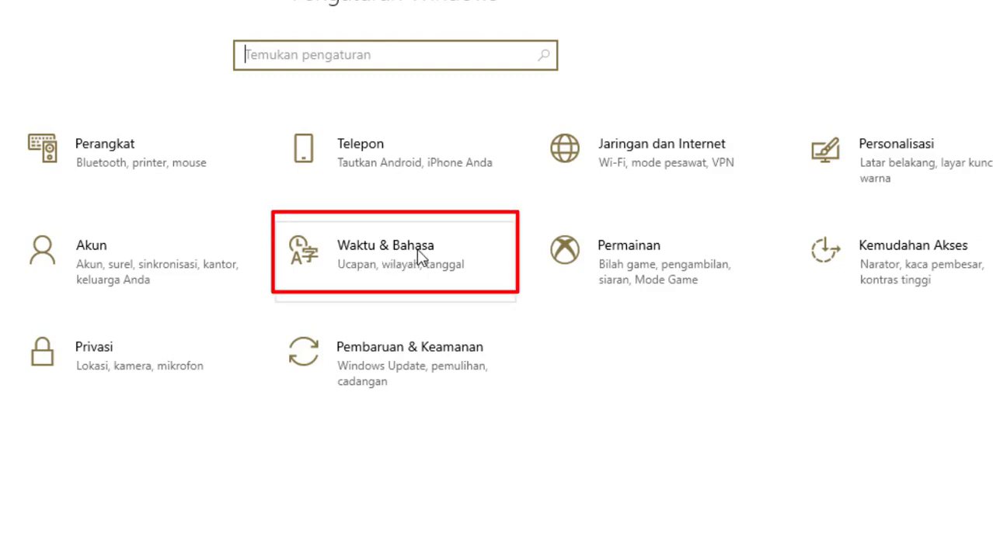
pyautogui.click(376, 272)
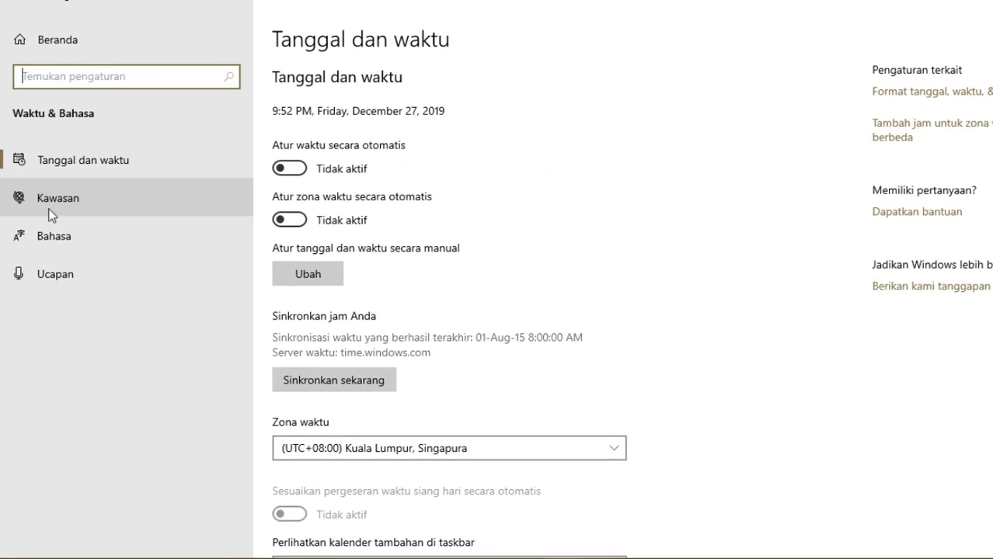
pyautogui.click(56, 235)
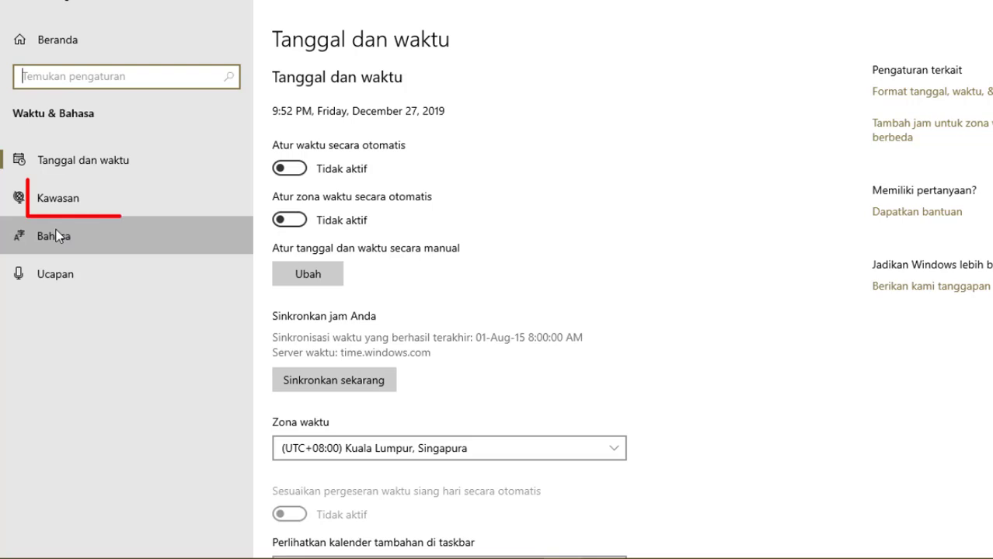